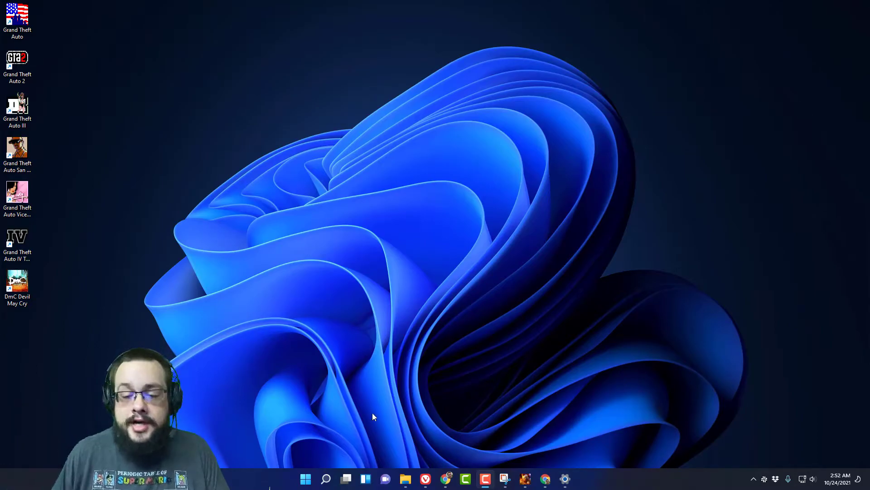
Launch the Settings app from the Start button's quick-access menu
right_click(305, 479)
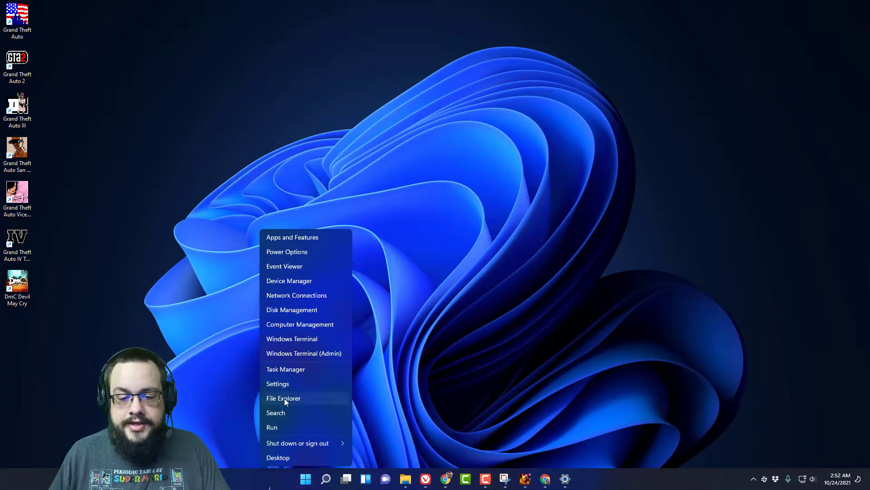
click(277, 384)
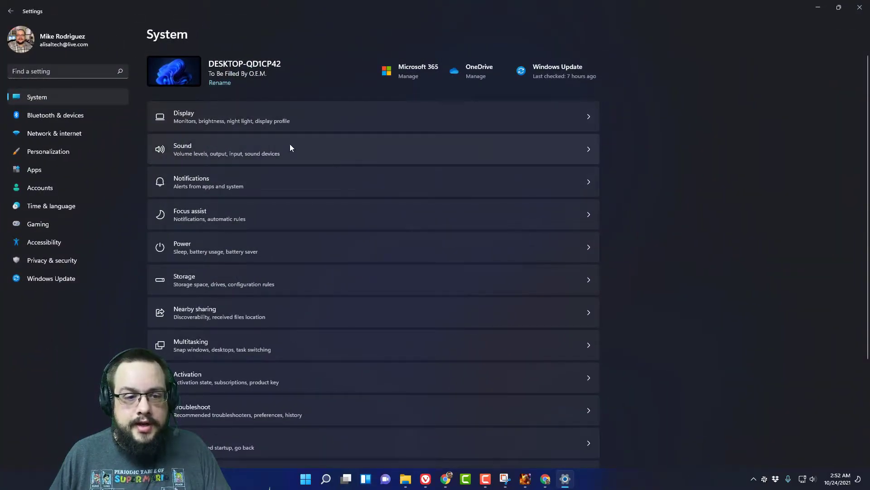
Go to Gaming and view the Game Mode page, confirming Game Mode is on
click(49, 225)
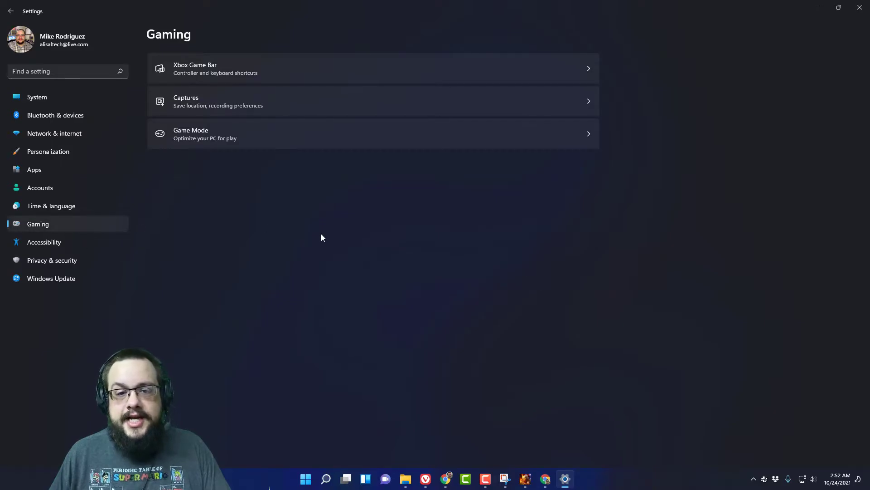
click(252, 134)
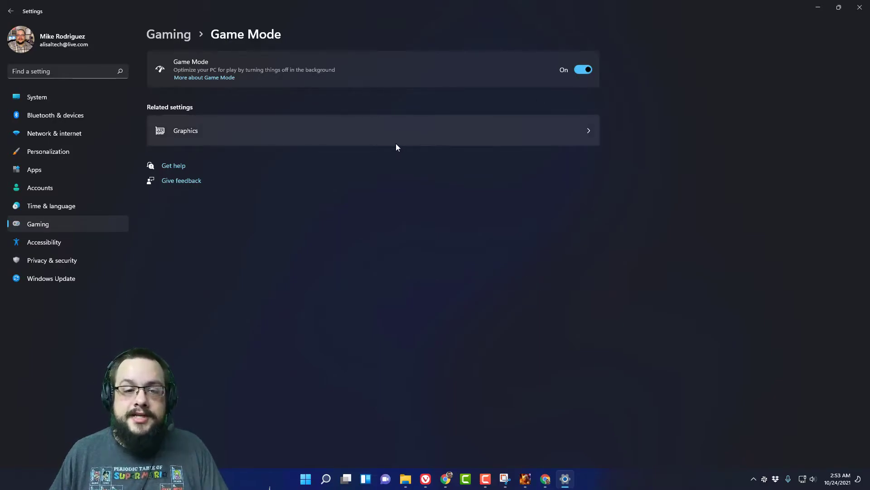
View the Xbox Game Bar page, summon the Game Bar overlay with Win+G, then dismiss it
click(74, 218)
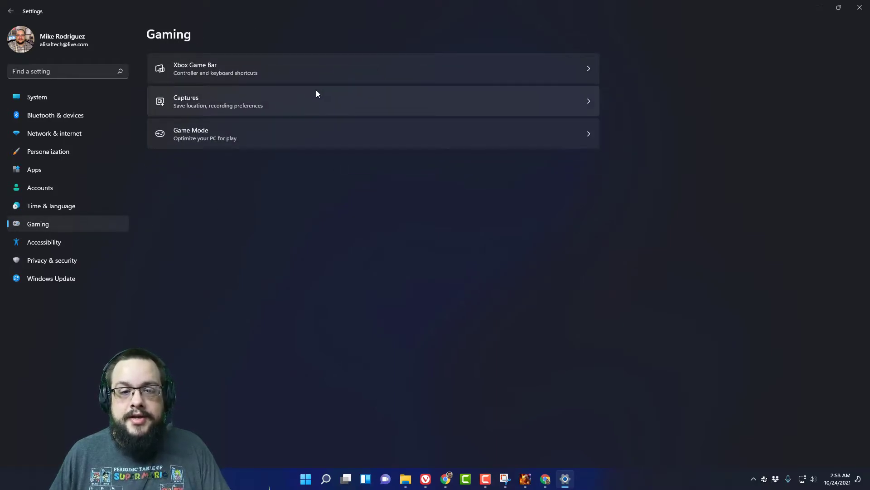
click(310, 61)
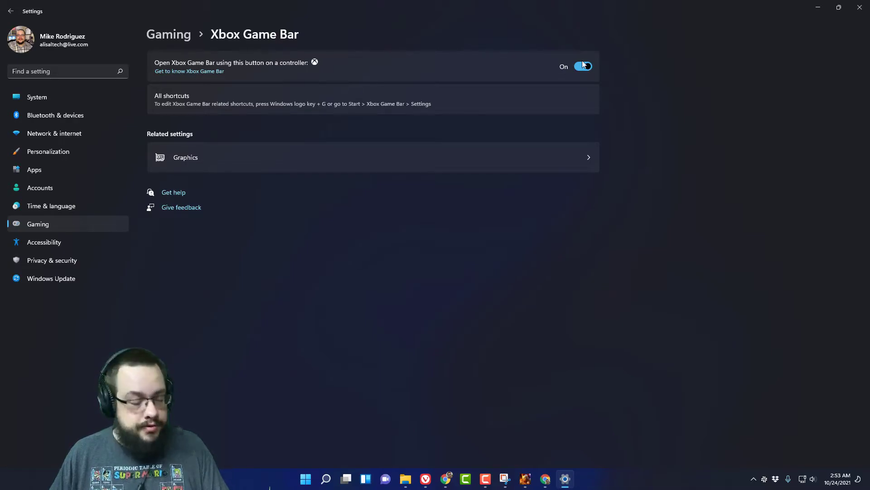
key(super+g)
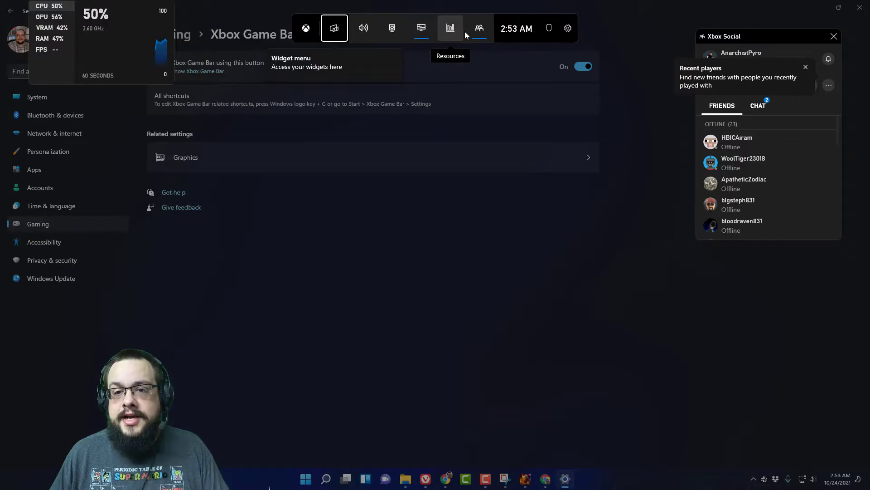
click(502, 236)
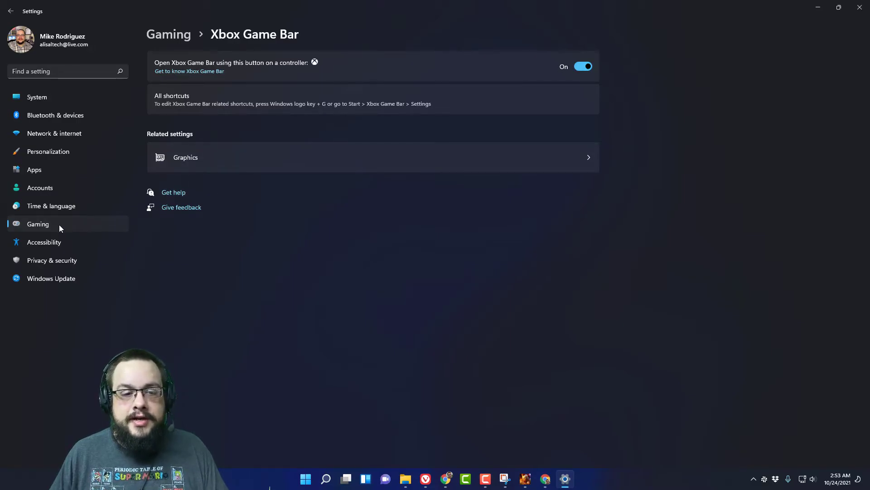
Browse the per-app Graphics list and view Forza Motorsport 7's graphics preference without changing it
click(236, 158)
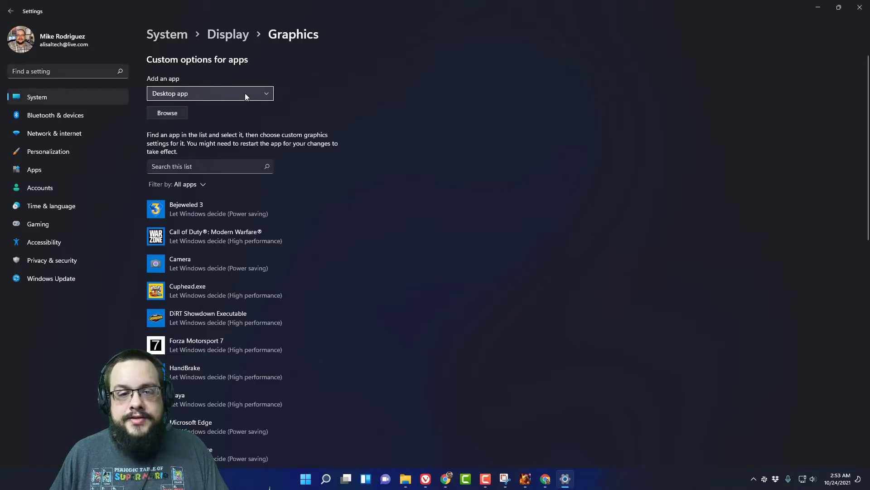
click(240, 95)
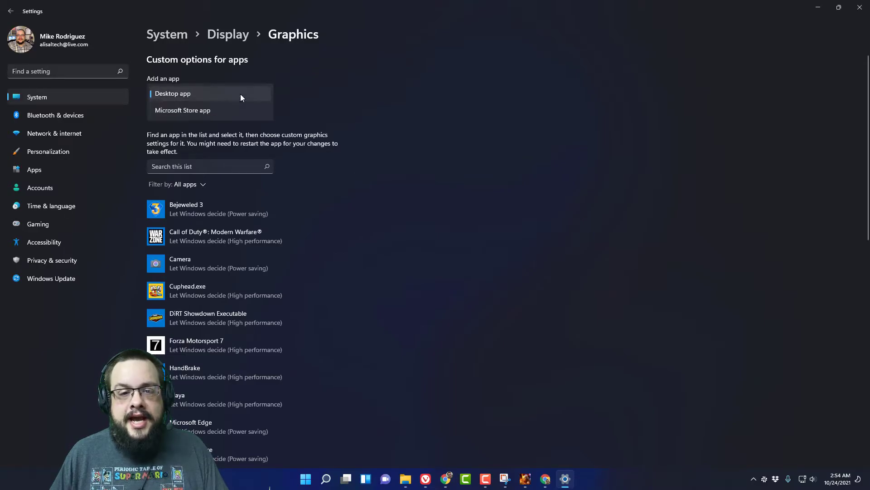
click(240, 94)
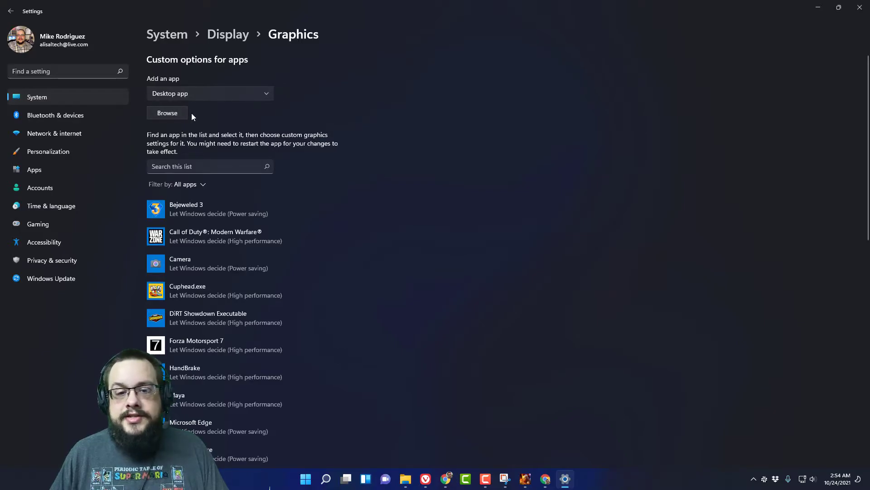
scroll(311, 141, down, 5)
scroll(267, 161, down, 3)
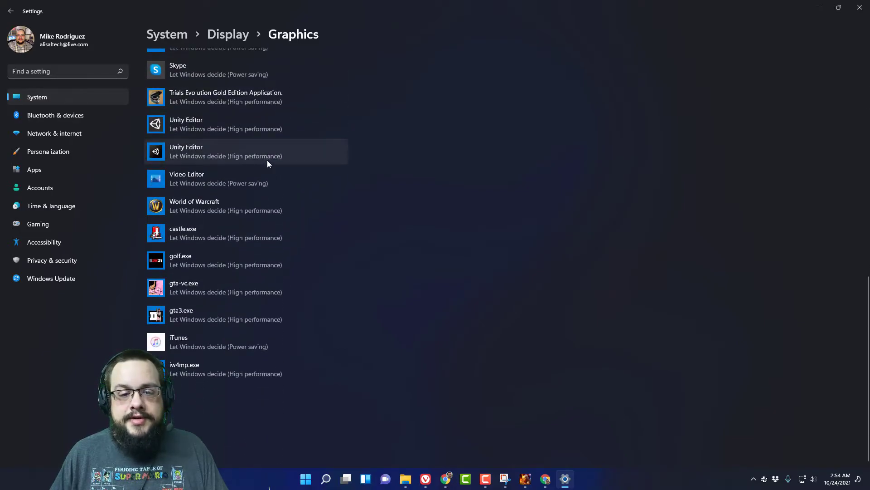
scroll(267, 157, up, 3)
scroll(267, 154, up, 4)
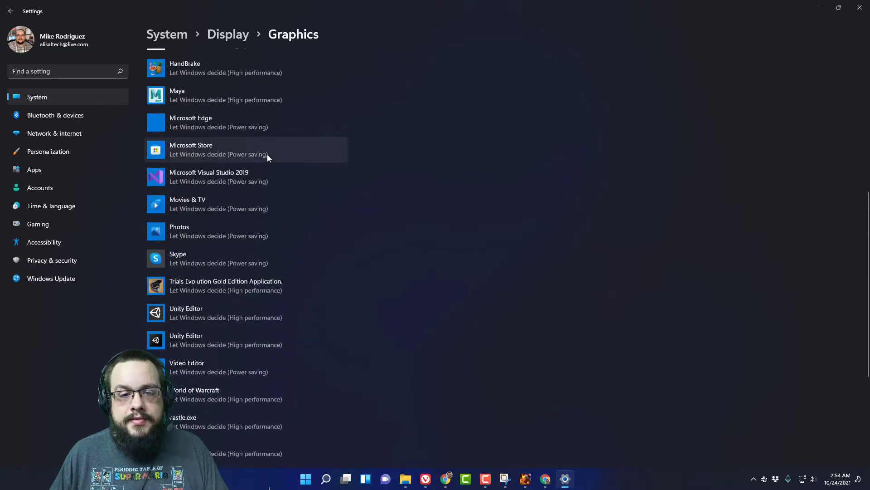
scroll(268, 154, up, 2)
scroll(267, 154, up, 3)
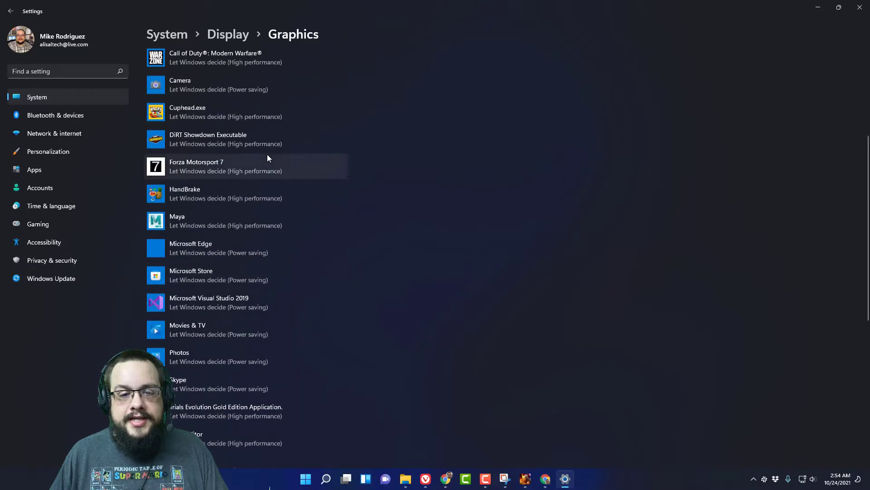
click(234, 164)
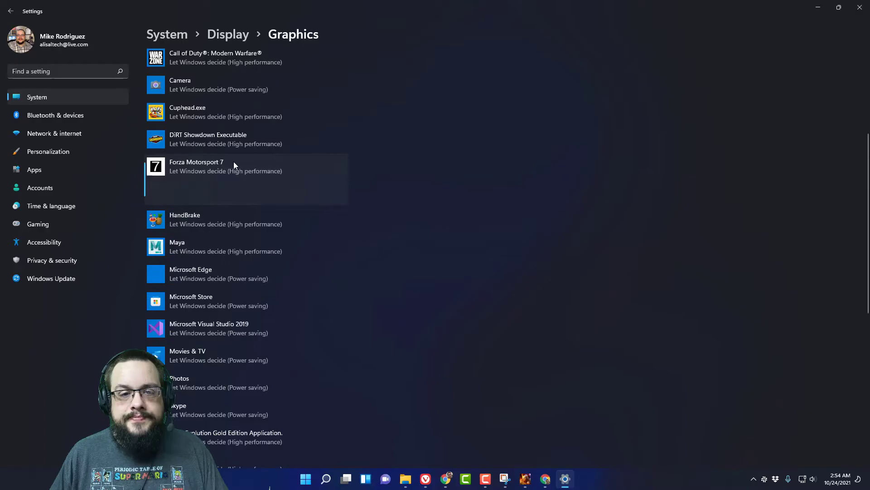
click(273, 196)
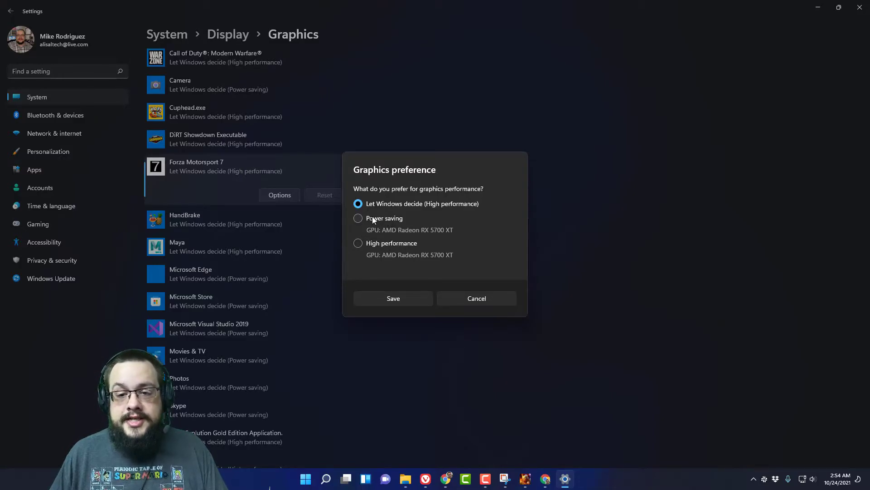
click(472, 299)
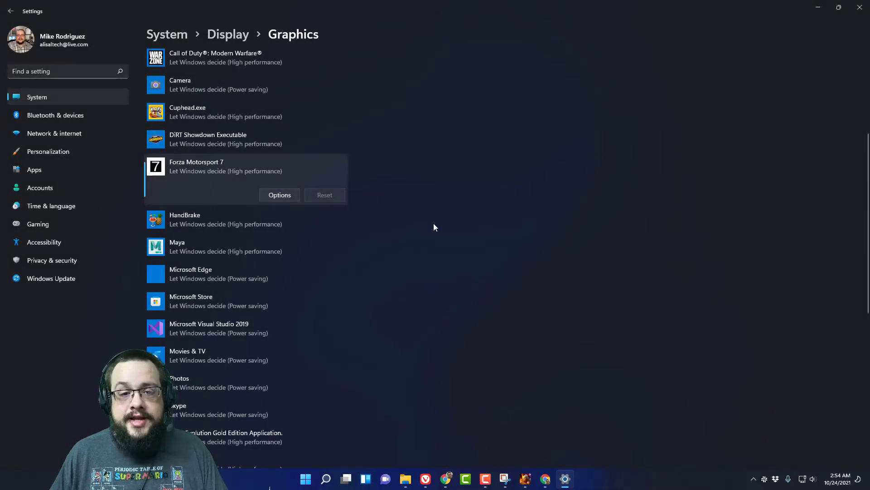
scroll(433, 223, up, 3)
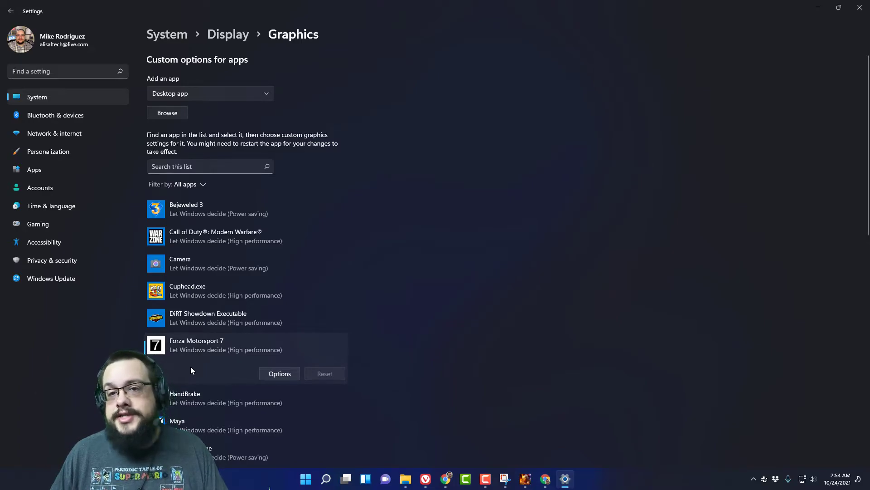
In Gaming Captures, turn on background recording and set Record the last to 5 minutes
click(52, 221)
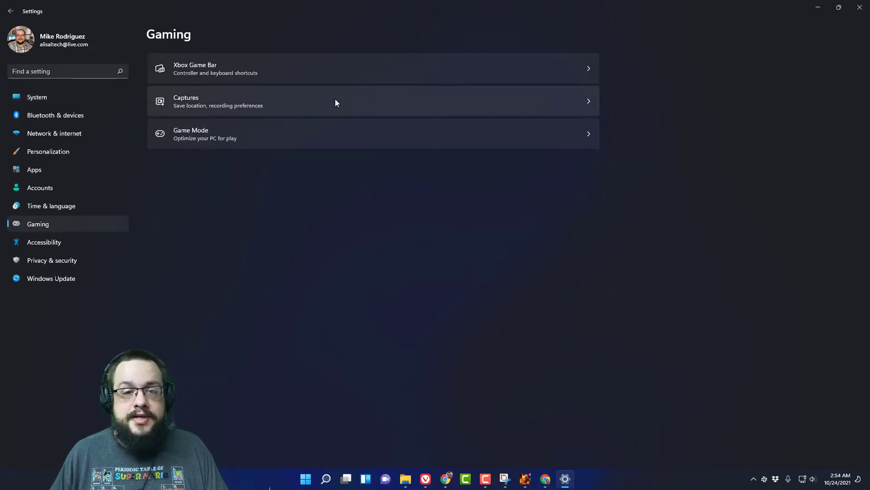
click(336, 102)
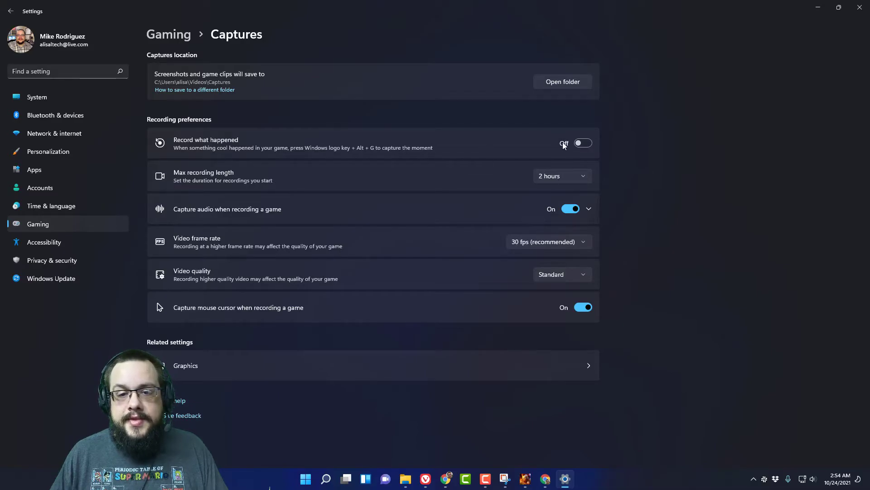
click(579, 143)
click(588, 143)
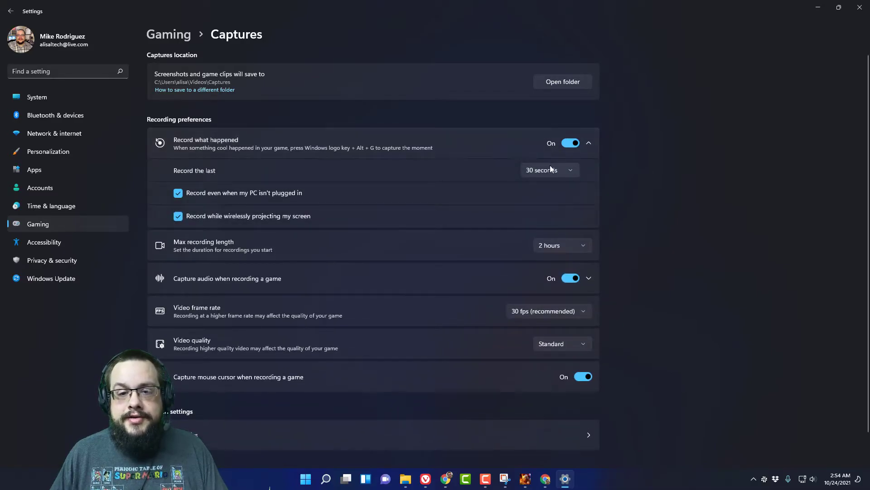
click(572, 174)
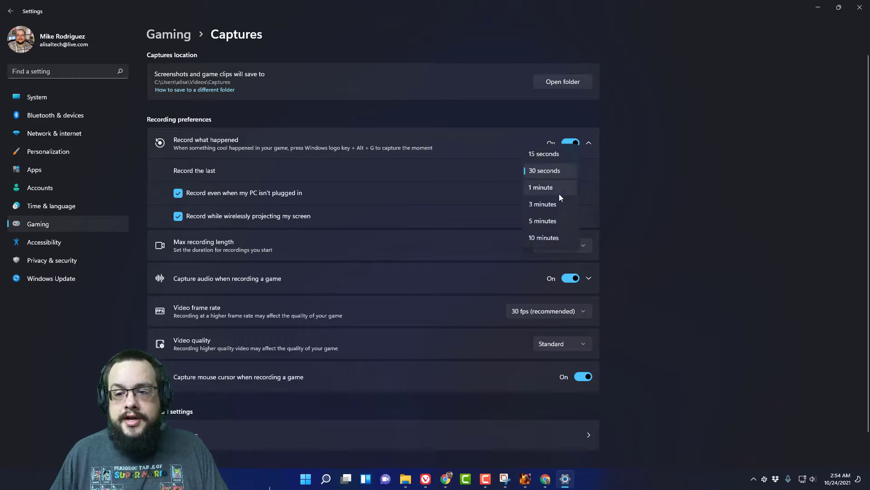
click(561, 221)
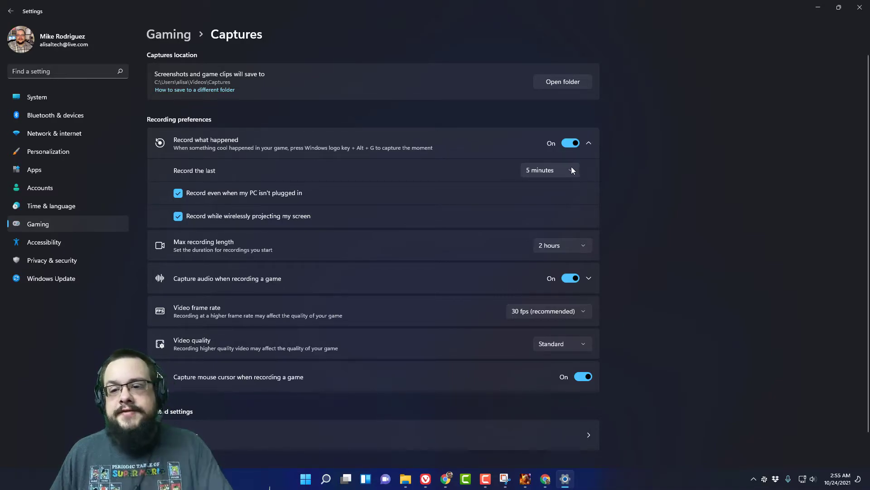
Review the recording duration choices again and turn background recording back off
click(571, 168)
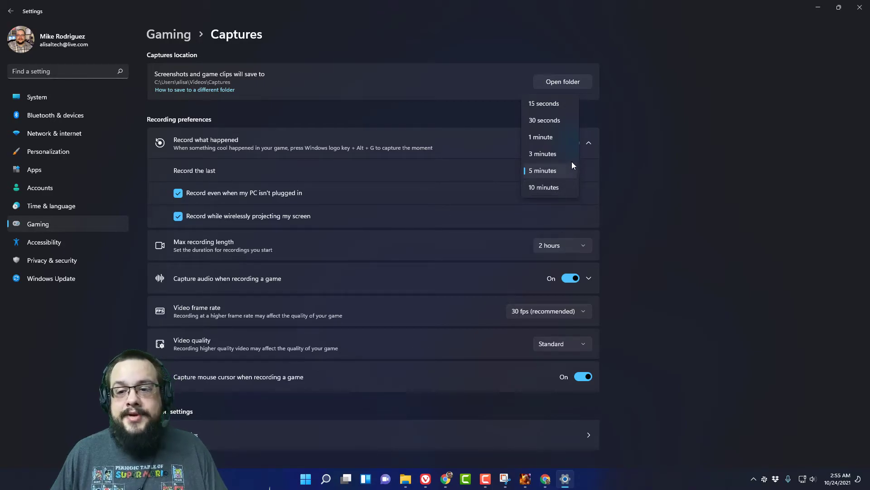
click(644, 126)
click(587, 144)
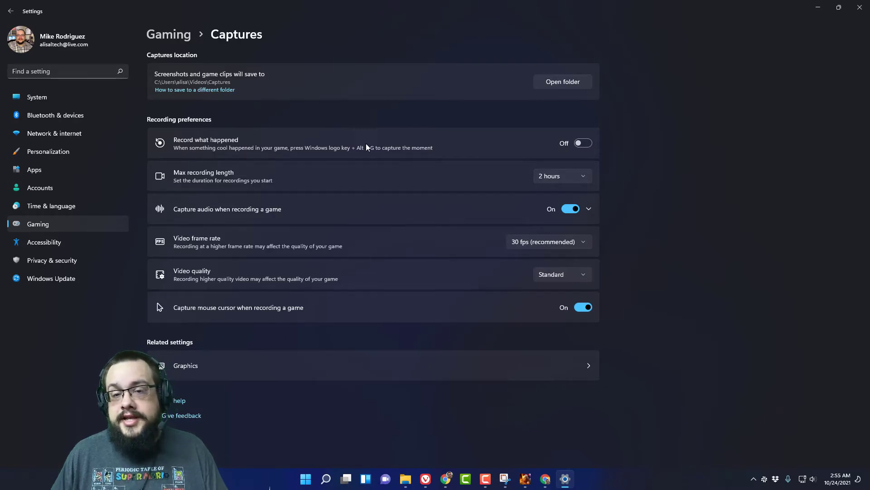
Keep max recording length at 2 hours, set game audio to 192kbps and raise microphone volume
click(579, 174)
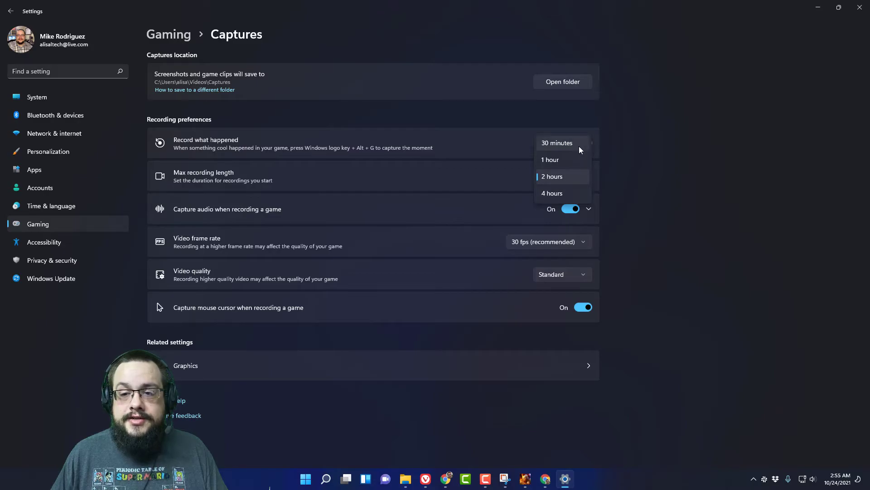
click(573, 179)
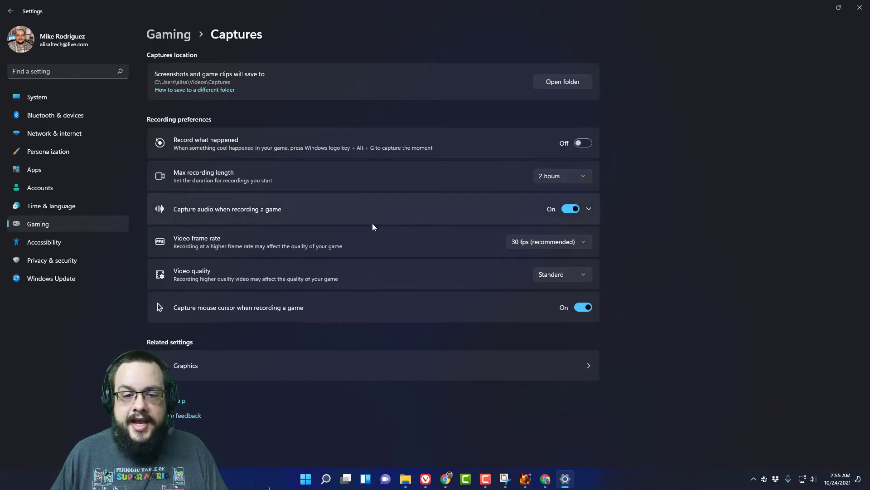
click(589, 210)
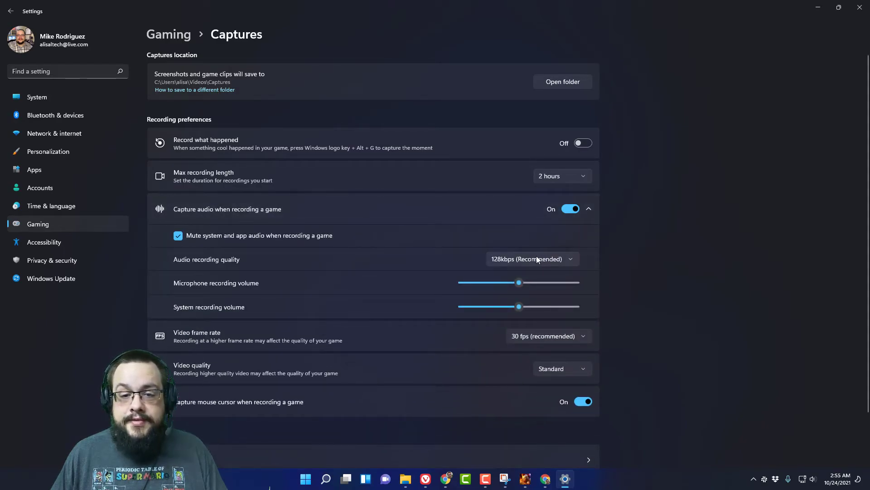
click(537, 258)
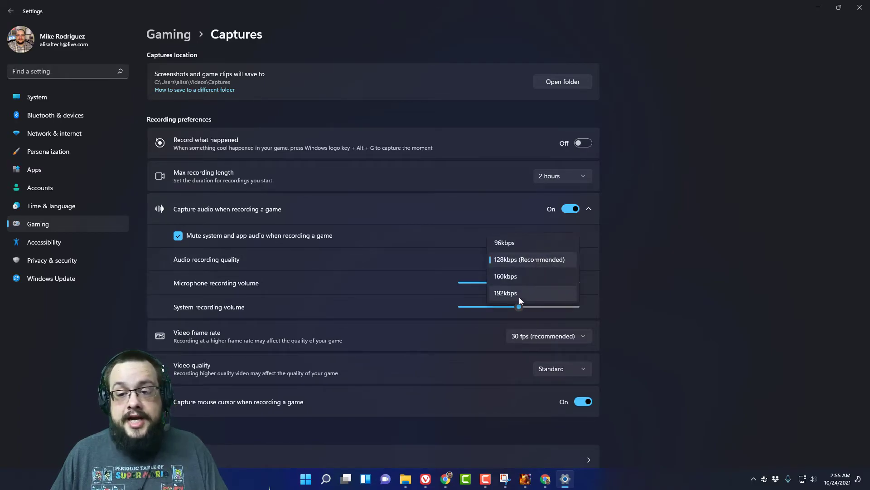
click(519, 294)
drag(518, 282, 522, 282)
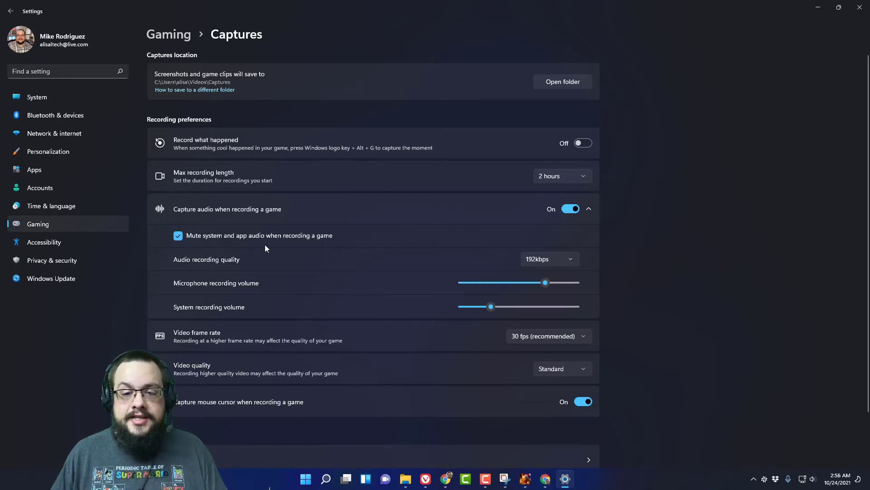
scroll(365, 235, down, 1)
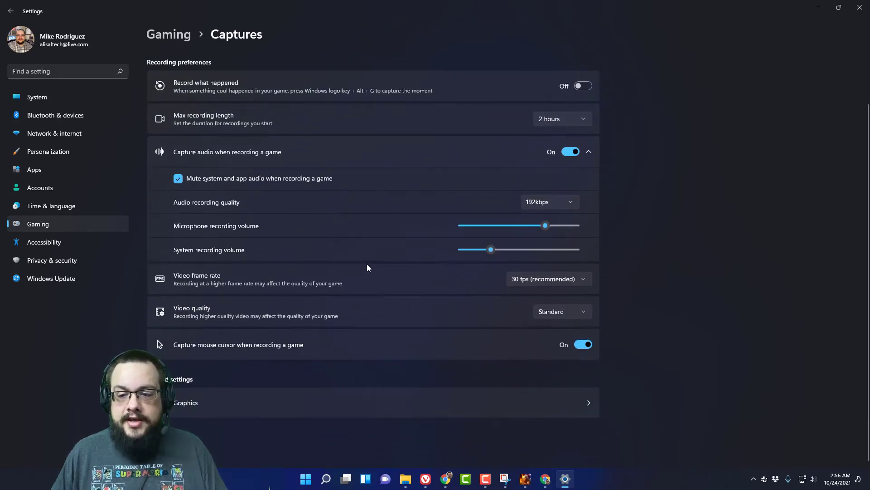
Set capture video frame rate to 60 fps and video quality to High
click(539, 279)
click(559, 296)
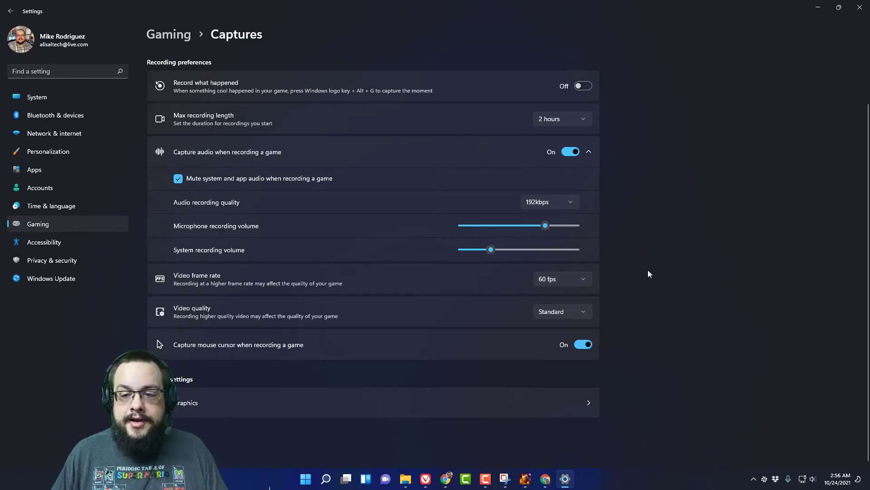
click(568, 314)
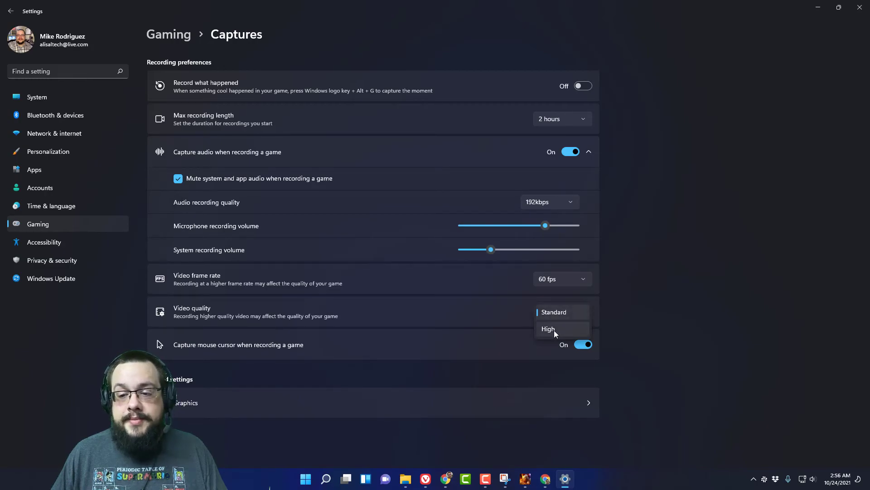
click(554, 330)
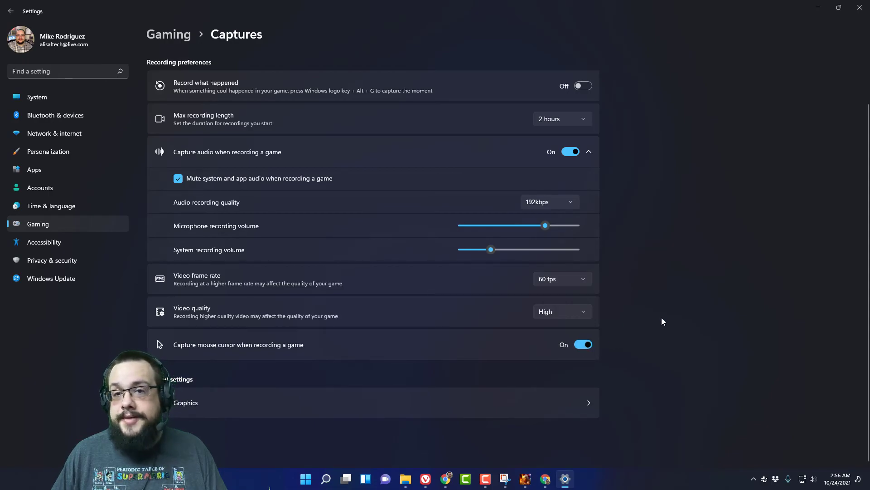
Return to the Gaming overview from the Captures page
click(54, 223)
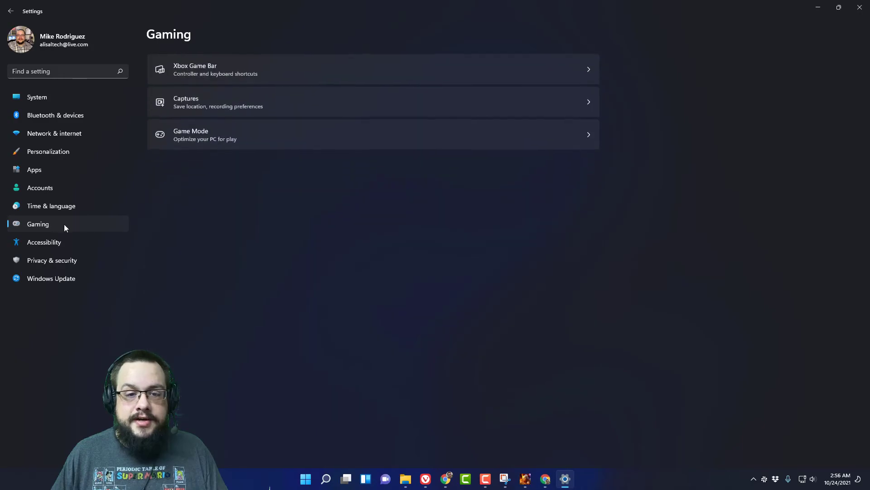